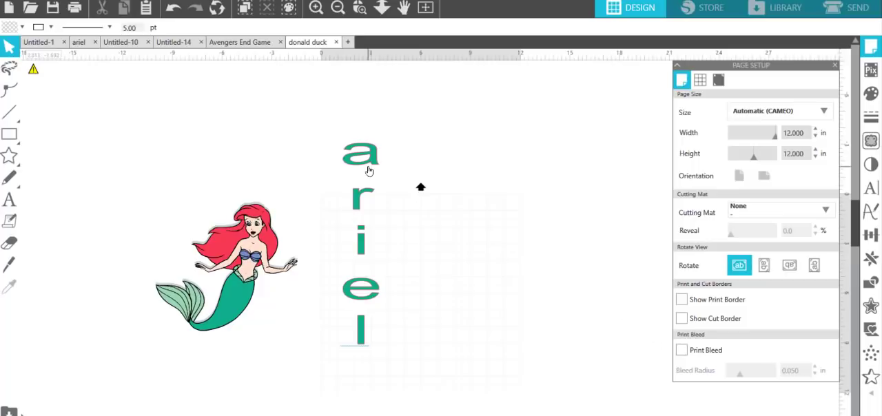
Step: Move the vertical "ariel" text to the far side of the mermaid's tail, away from the page
left_click_drag(351, 167, 323, 164)
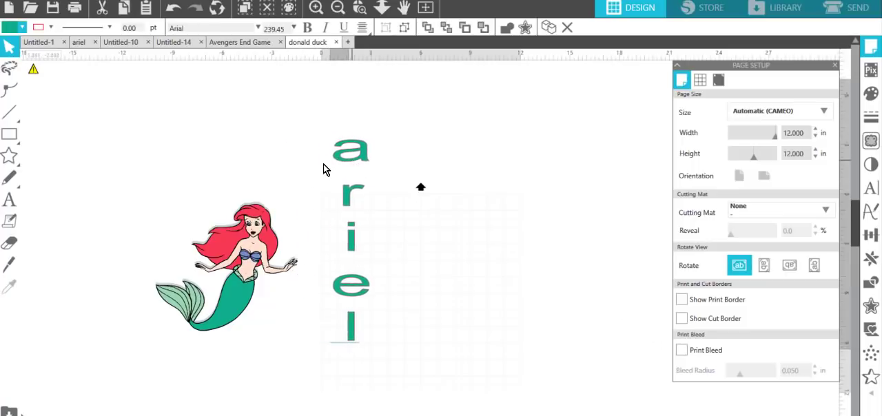
left_click_drag(266, 169, 102, 190)
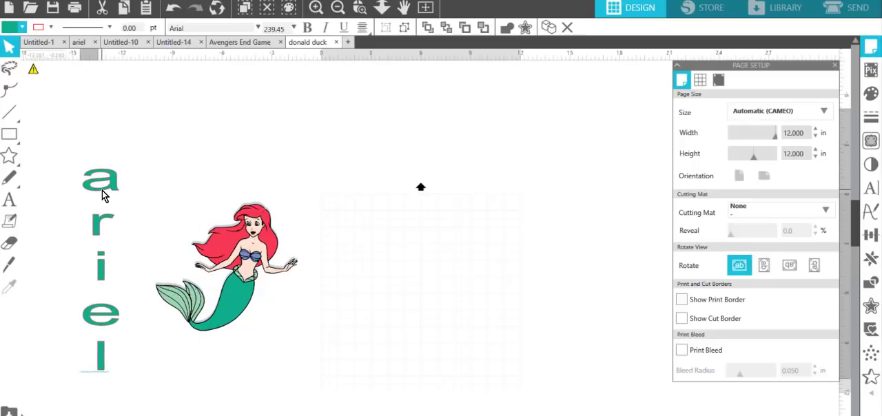
Step: Add a horizontal text reading "ariel" just above the page and enlarge it to about 11.1 in wide
left_click(9, 199)
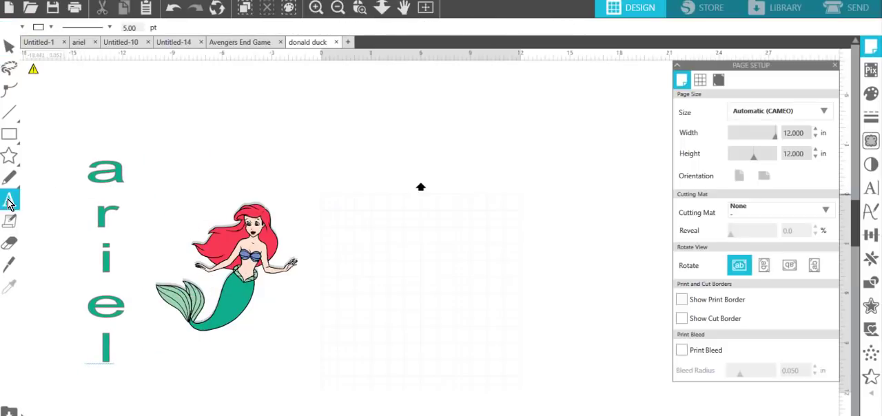
left_click(341, 173)
key("Escape")
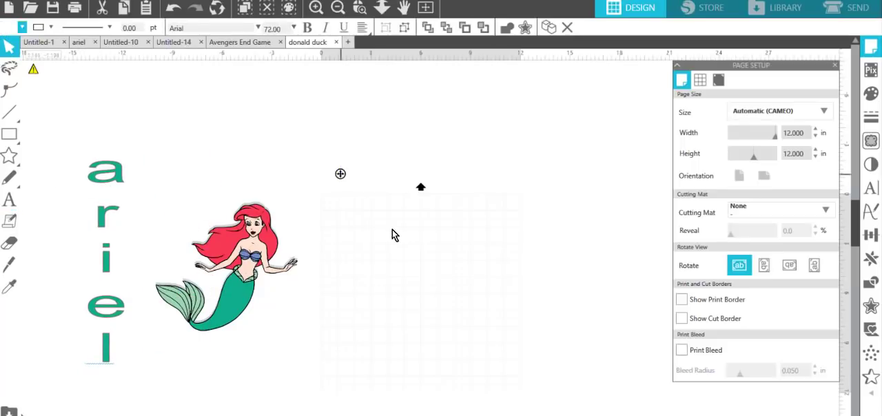
type("a")
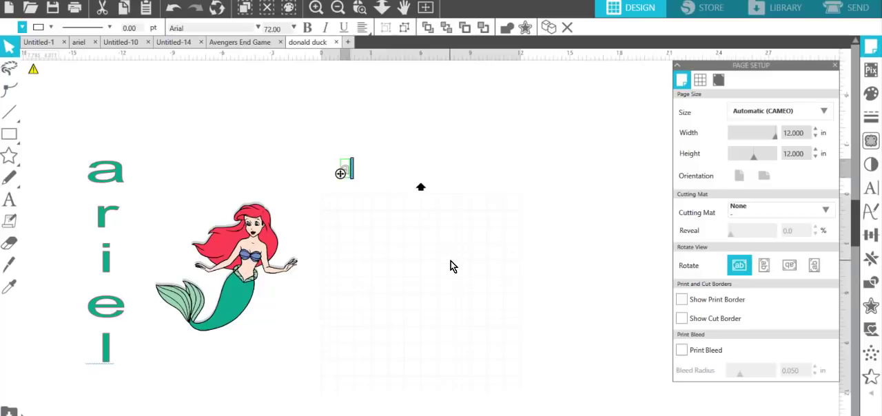
type("riel")
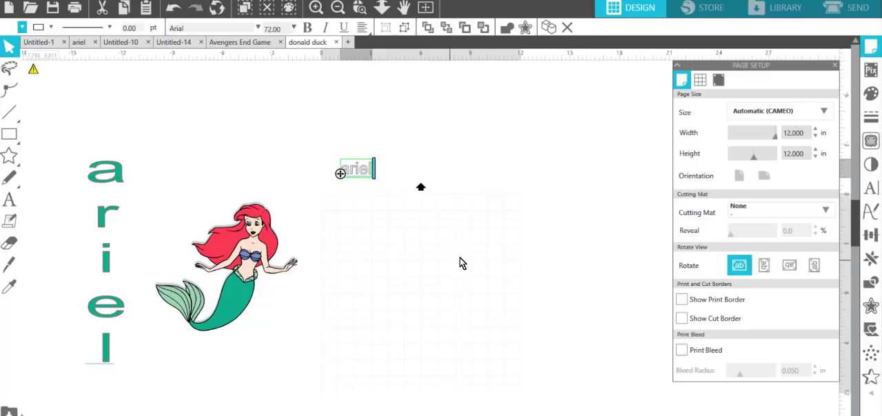
left_click(399, 275)
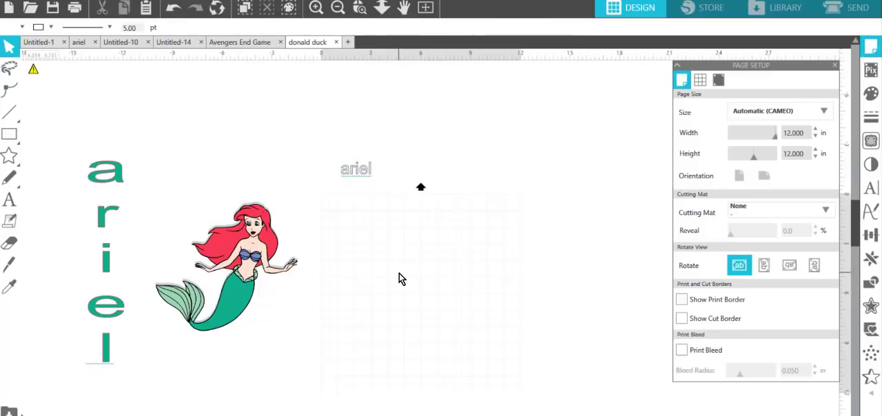
left_click(358, 177)
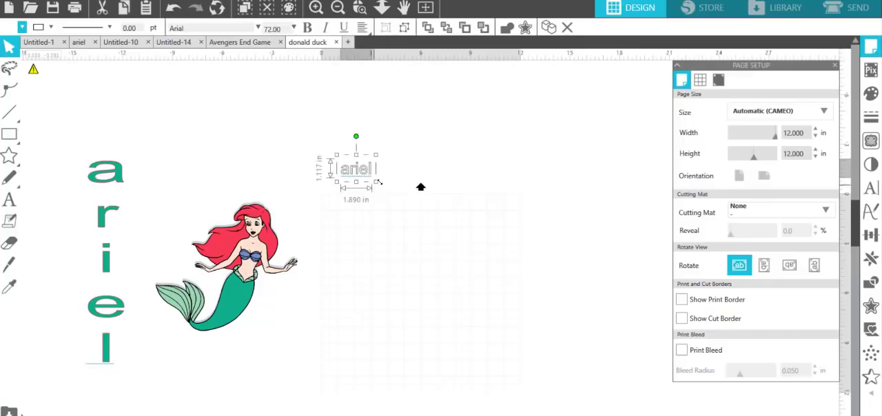
left_click_drag(376, 183, 547, 249)
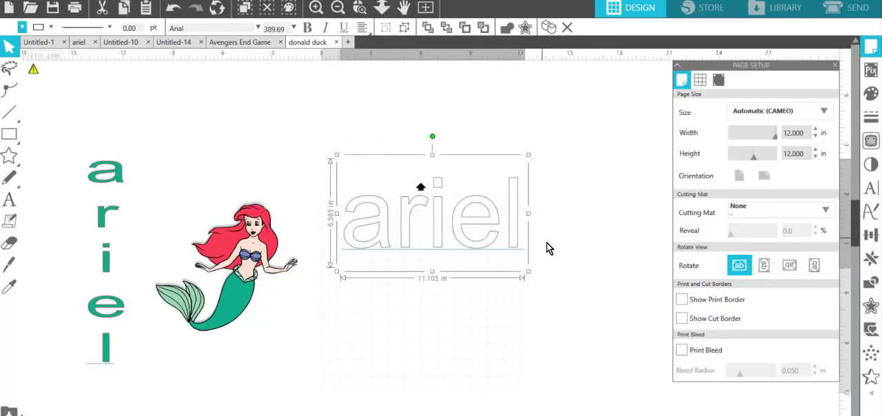
Step: Set the line color of the horizontal "ariel" text to red and move the text down onto the page
left_click(38, 28)
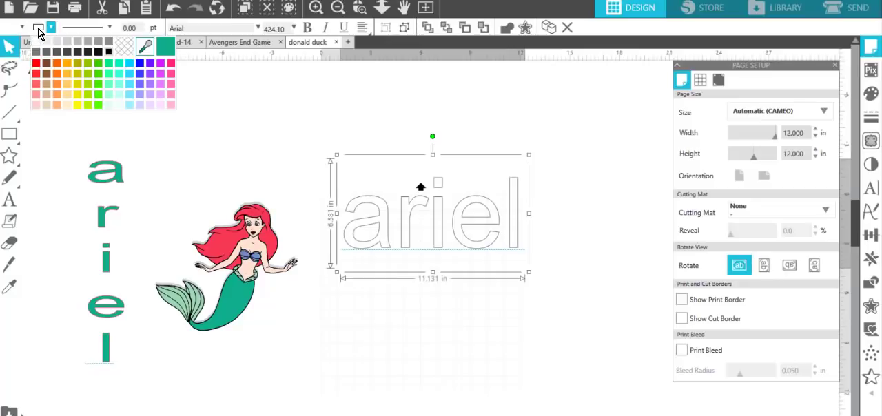
left_click(36, 66)
left_click(583, 169)
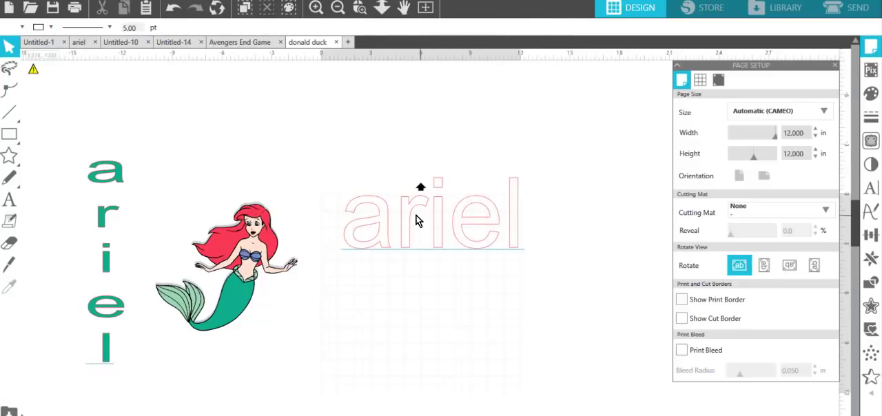
left_click_drag(410, 219, 510, 270)
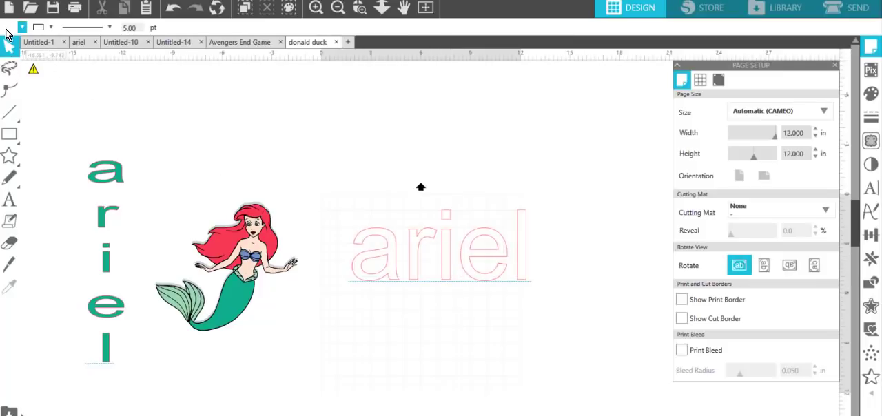
Step: Try to fill the horizontal text with the green sampled from the mermaid's tail
key("ctrl")
key("ctrl")
key("ctrl")
left_click(22, 27)
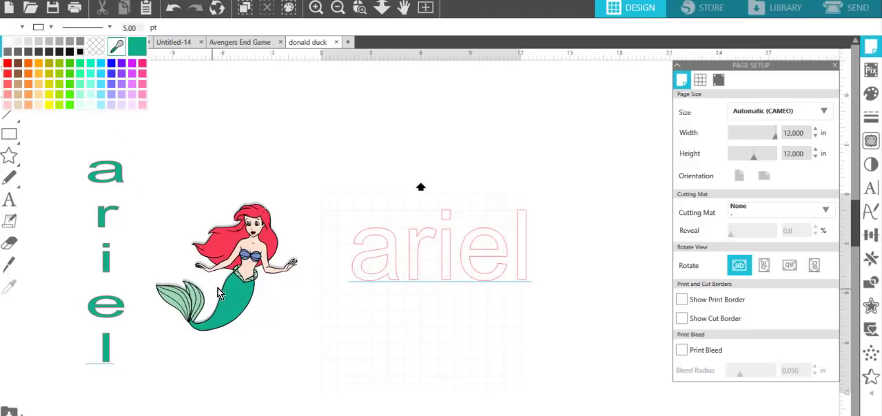
left_click(138, 50)
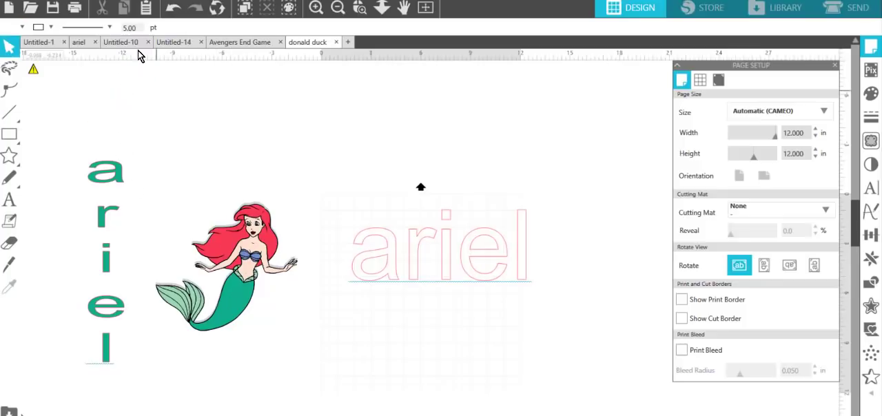
left_click(5, 29)
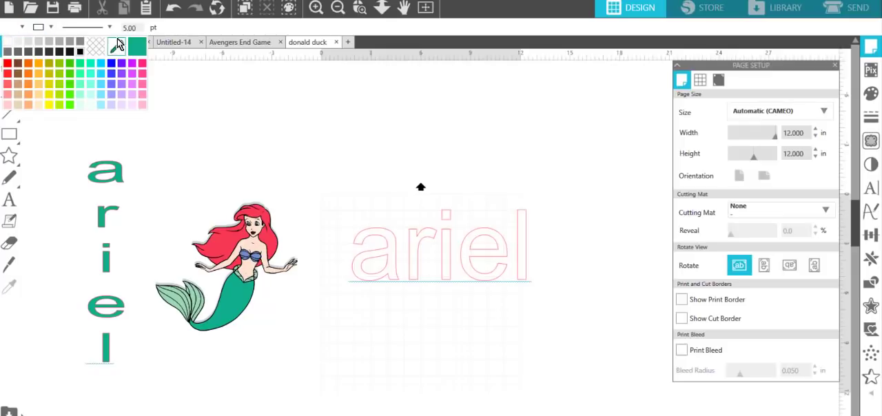
left_click(115, 50)
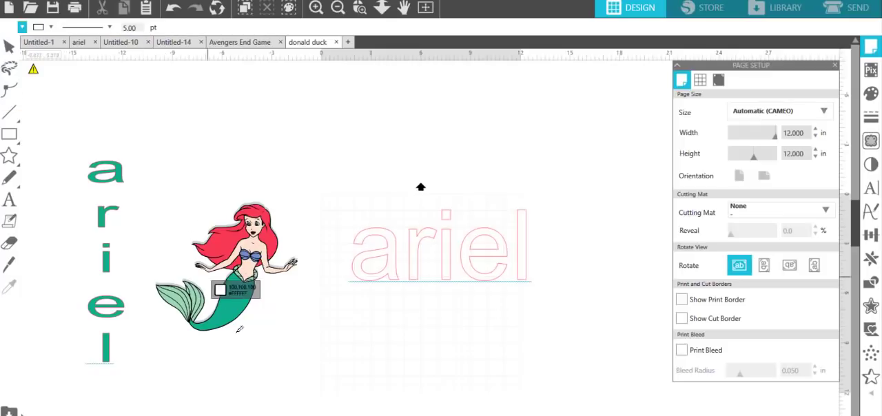
left_click(234, 301)
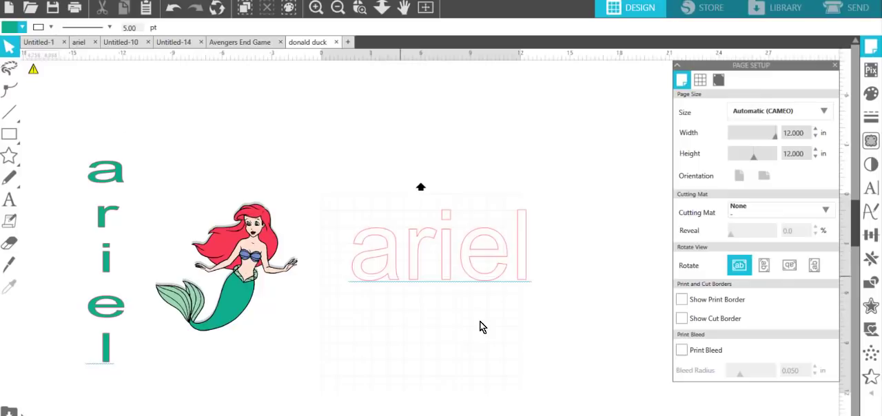
Step: Select all letters of the horizontal "ariel" text and fill them with the green sampled from the mermaid's tail
double_click(499, 282)
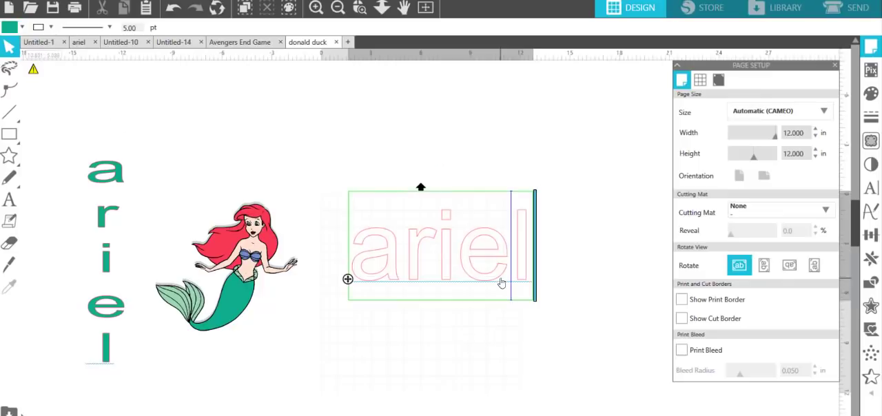
left_click_drag(506, 270, 347, 277)
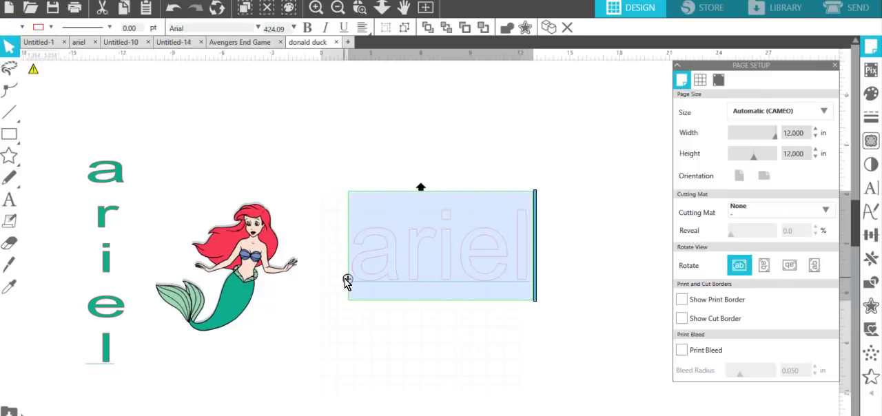
left_click(21, 29)
key("ctrl")
key("ctrl")
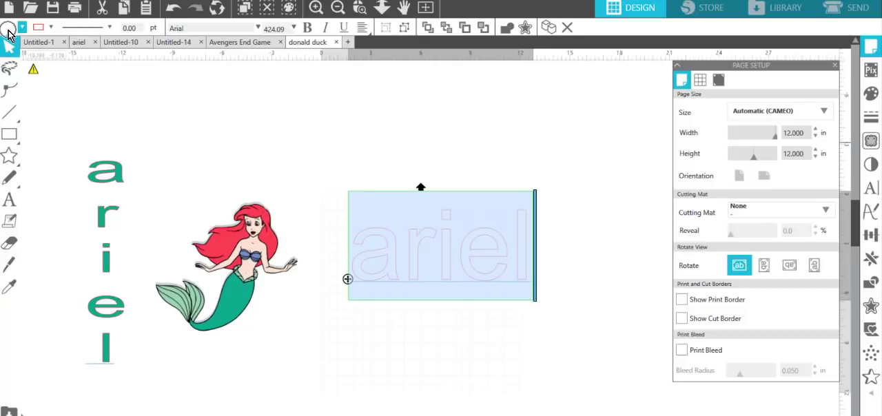
left_click(9, 32)
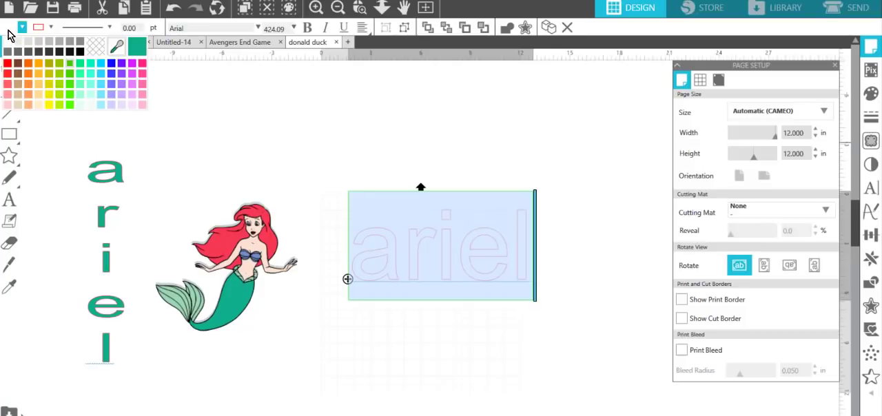
left_click(115, 49)
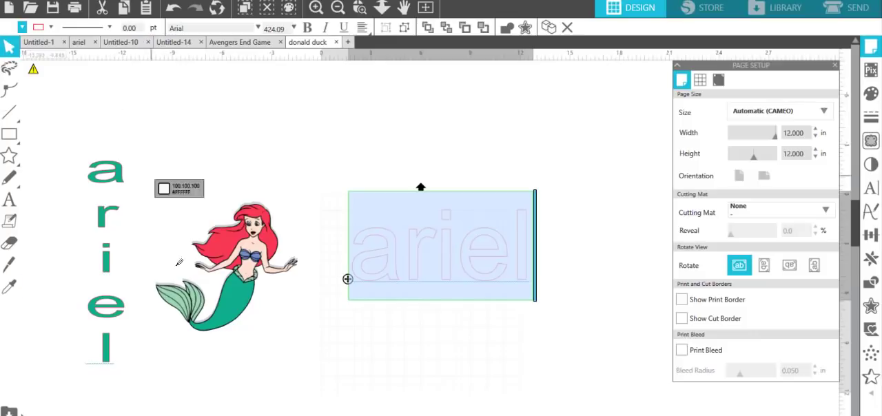
left_click(233, 292)
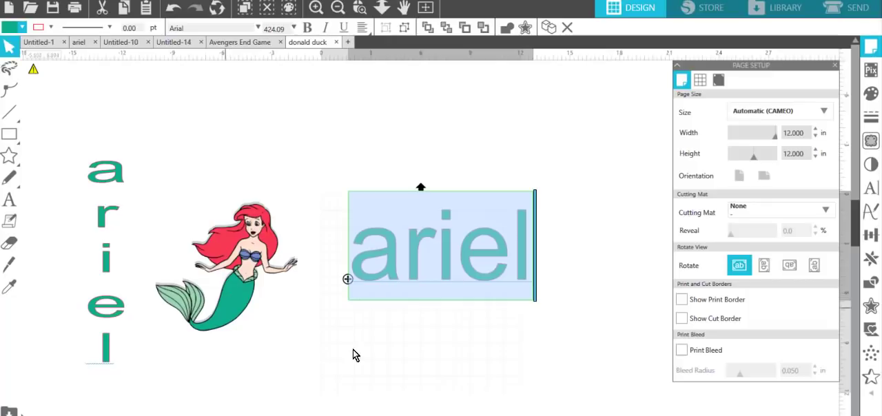
left_click(415, 355)
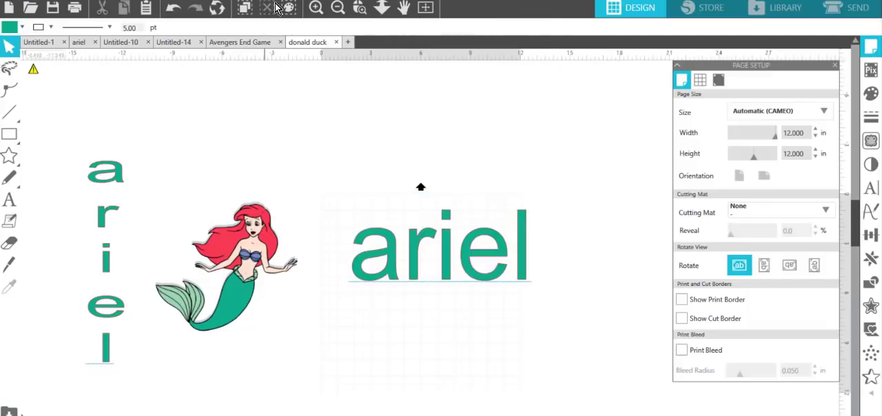
Step: Move the green horizontal "ariel" text up and closer to the mermaid's hand
left_click(359, 7)
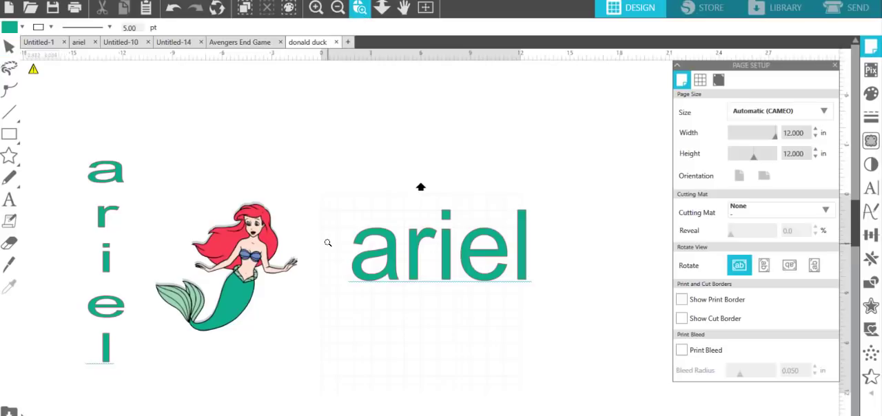
left_click_drag(388, 236, 391, 241)
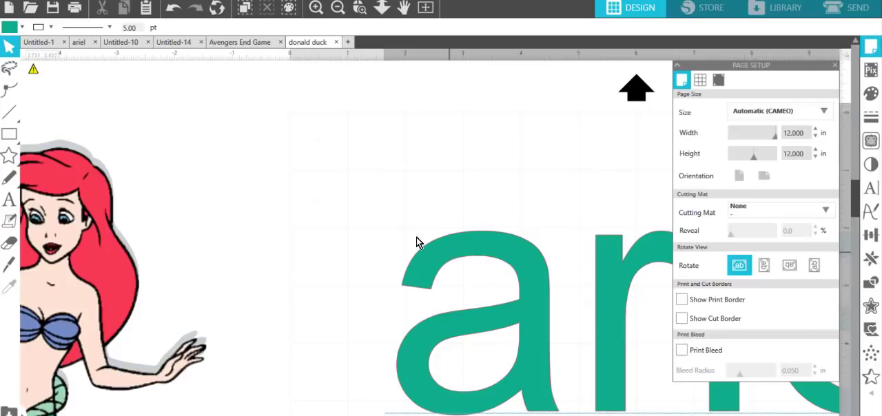
left_click_drag(416, 241, 298, 201)
left_click(190, 183)
Step: Remove the red outline from the horizontal "ariel" text by making its line color transparent
left_click(36, 31)
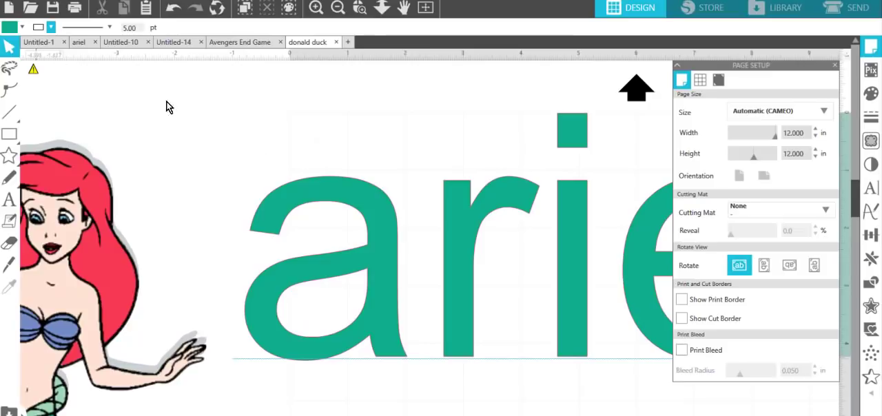
left_click(314, 197)
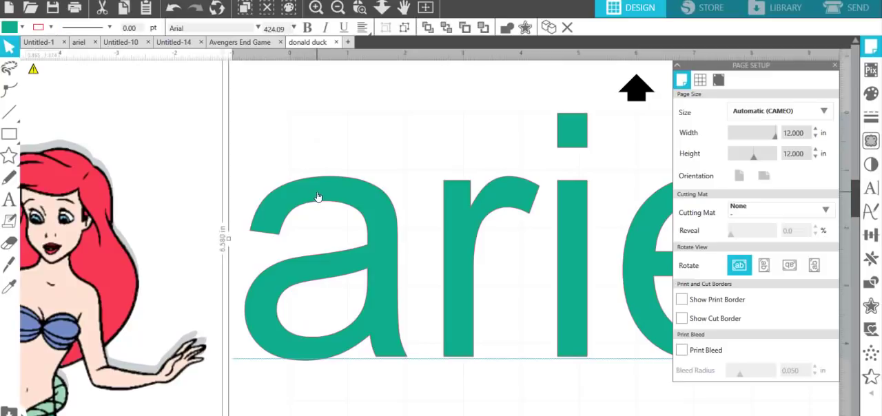
left_click(39, 30)
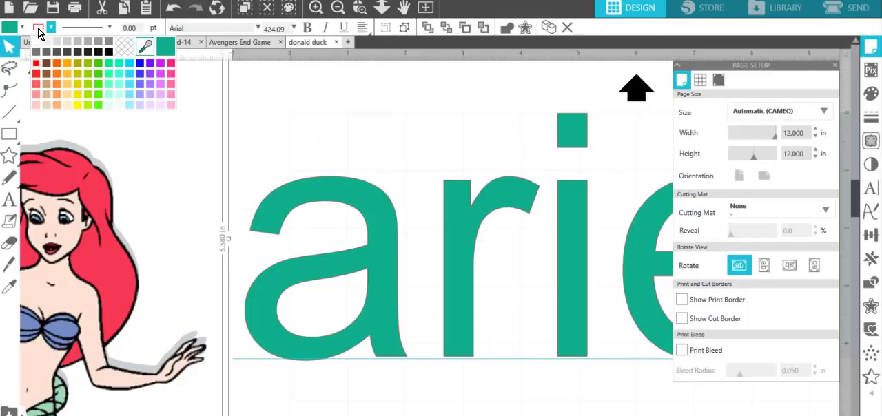
left_click(124, 48)
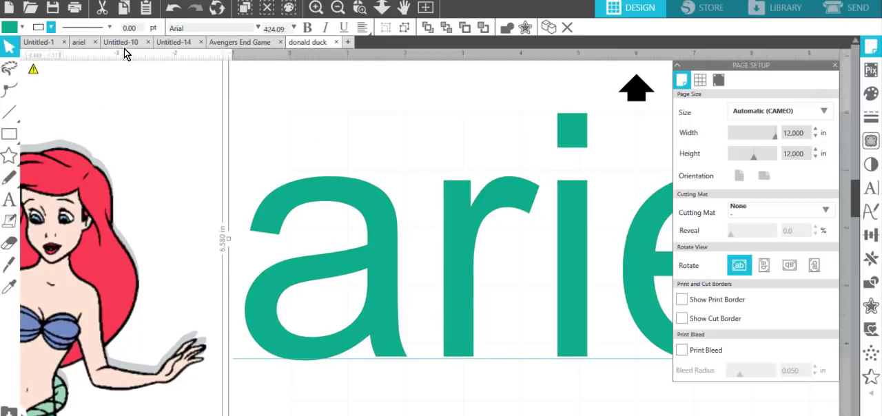
left_click(337, 8)
left_click(337, 8)
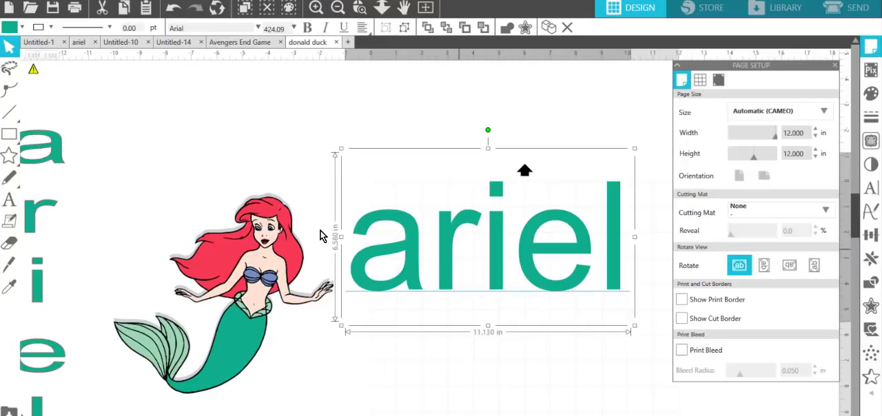
double_click(591, 243)
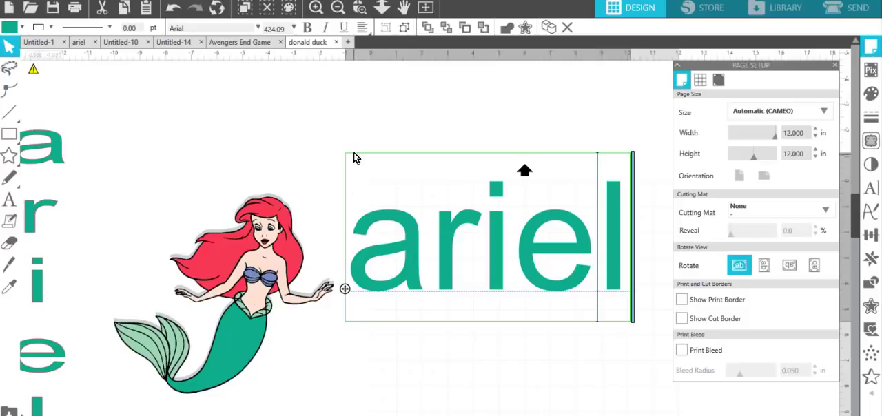
left_click(629, 250)
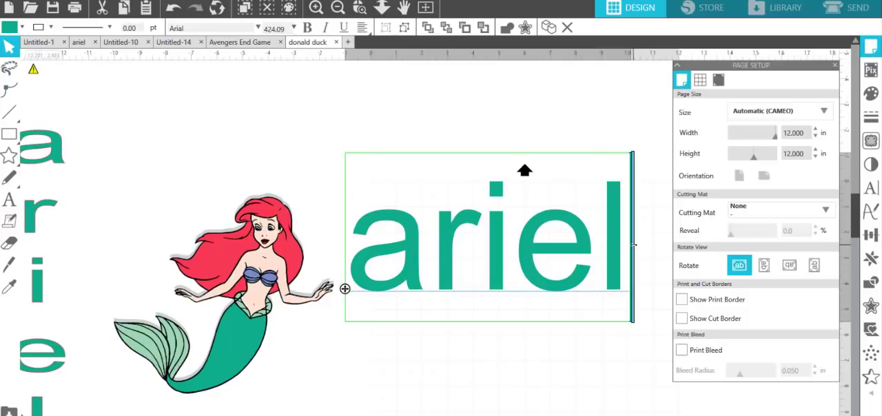
key("ctrl")
key("ctrl")
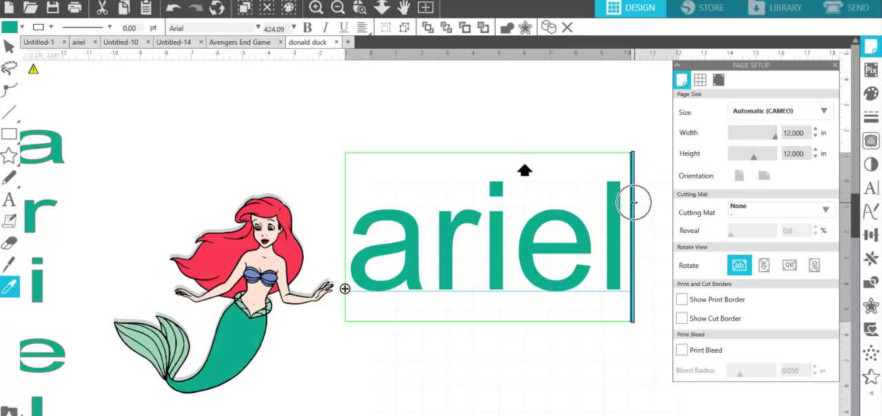
key("Escape")
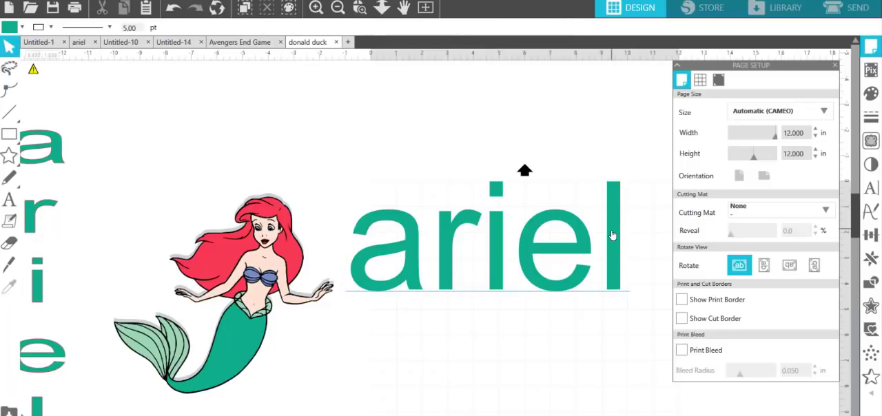
Step: Narrow the text frame of the horizontal "ariel" to about 2.7 in wide so its letters stack vertically
left_click(612, 235)
left_click(612, 236)
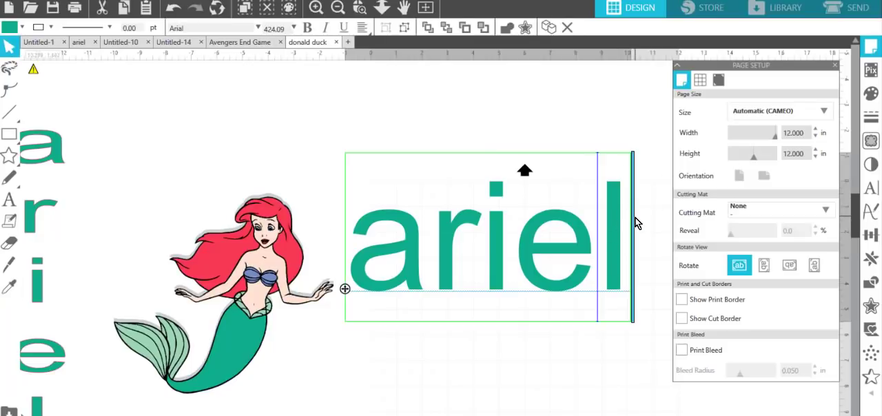
left_click_drag(636, 222, 425, 255)
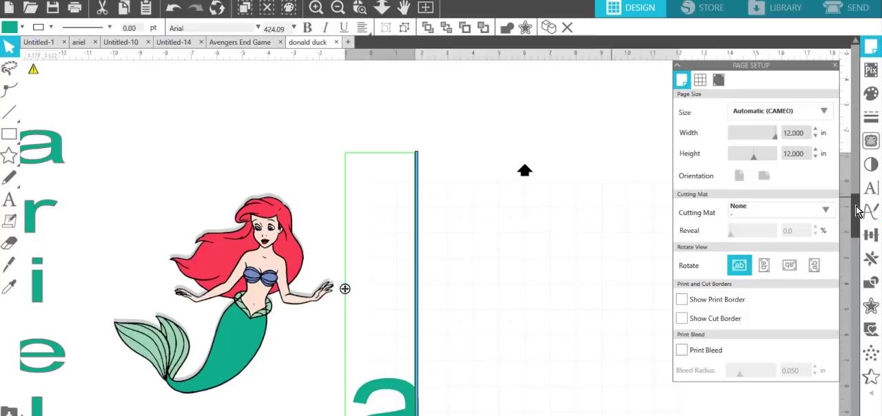
scroll(852, 239, "down", 1)
left_click_drag(852, 239, 812, 296)
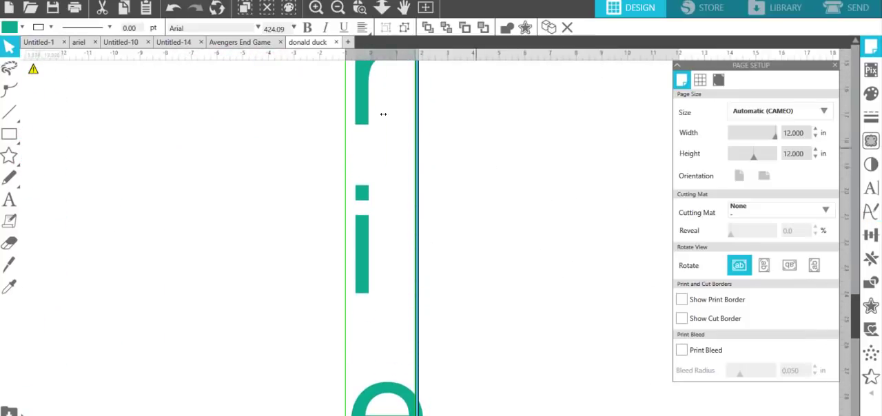
left_click(337, 7)
left_click(337, 8)
left_click(337, 7)
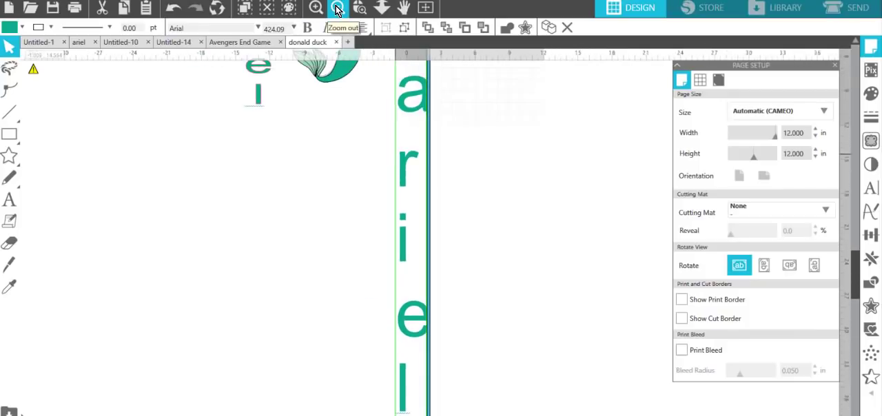
left_click(336, 8)
left_click(336, 8)
left_click(557, 256)
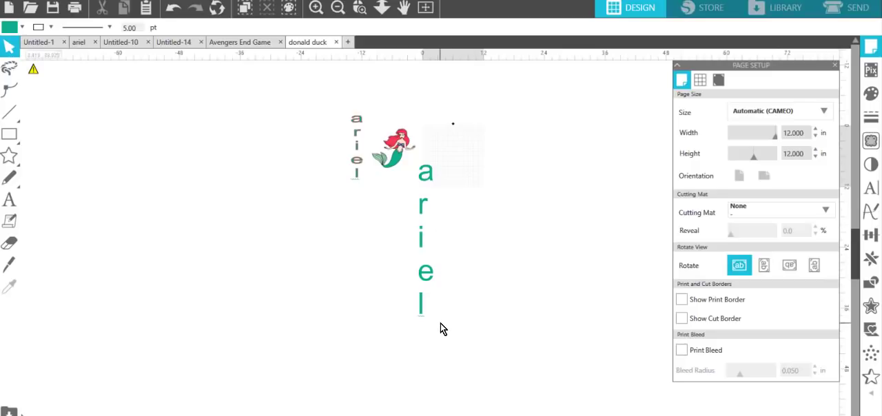
Step: Center-justify the large stacked "ariel" letters and move the text up beside the mermaid
left_click(421, 289)
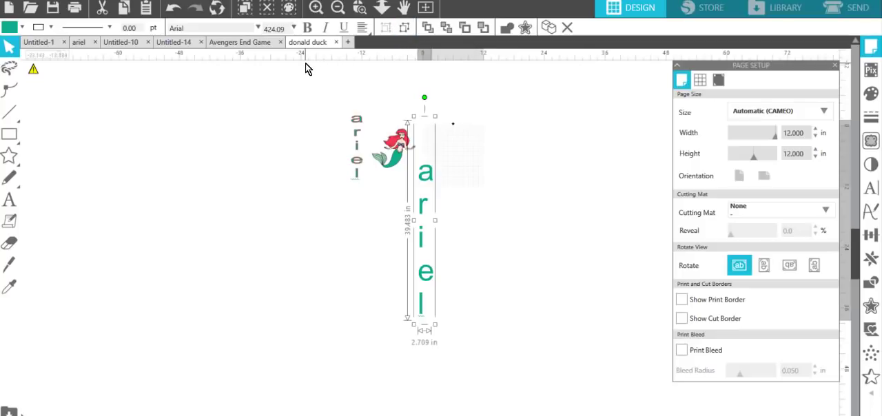
left_click(363, 29)
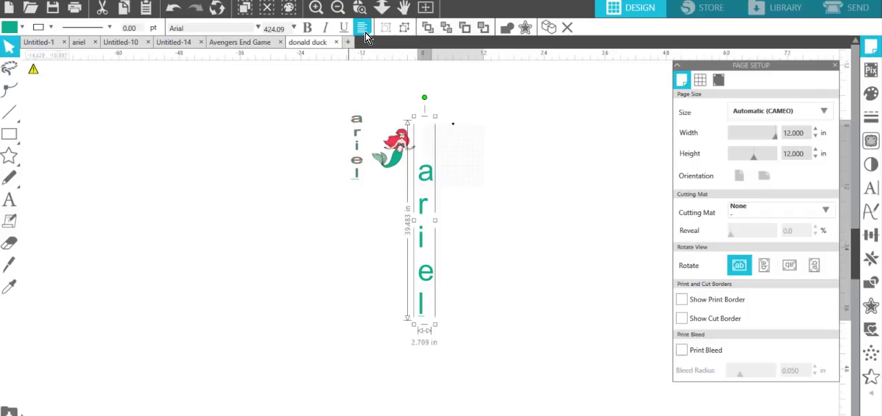
mouse_move(365, 37)
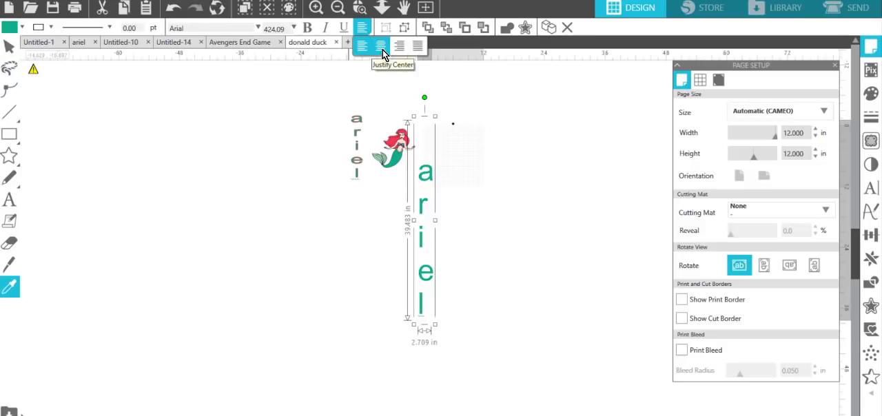
left_click(382, 50)
left_click(532, 198)
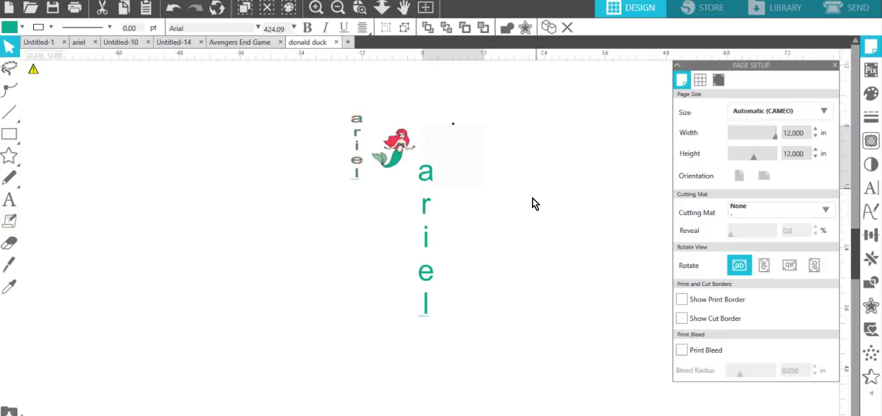
left_click_drag(428, 184, 436, 115)
left_click(599, 59)
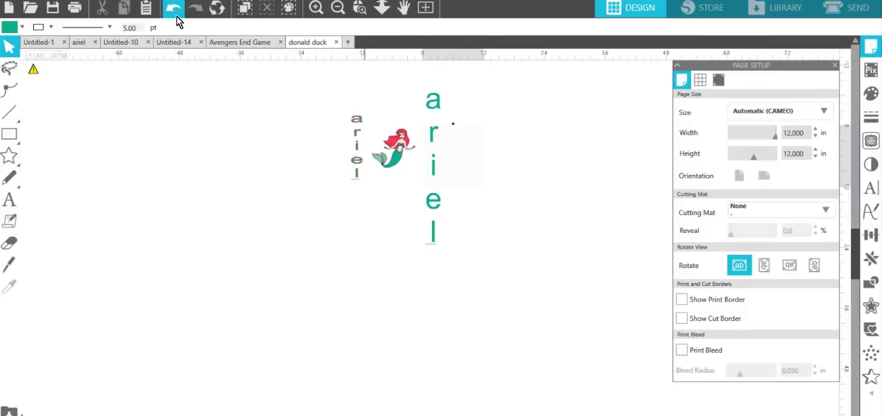
Step: Undo the move and centering of the stacked "ariel" text and restore its wide frame so the word runs on one line
key("z")
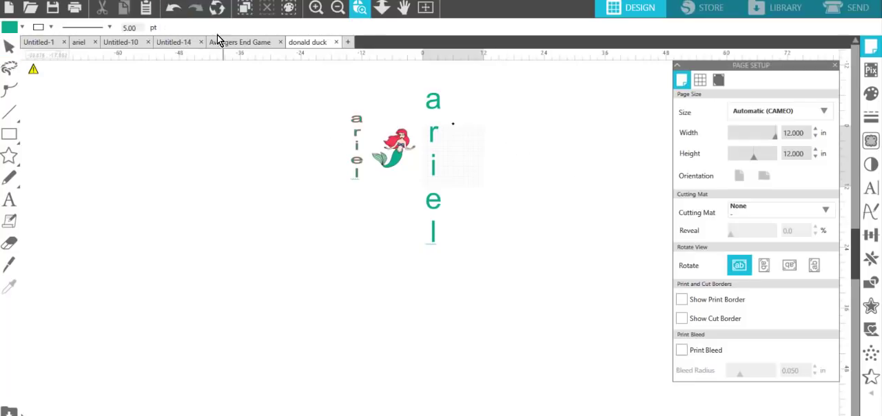
left_click(172, 13)
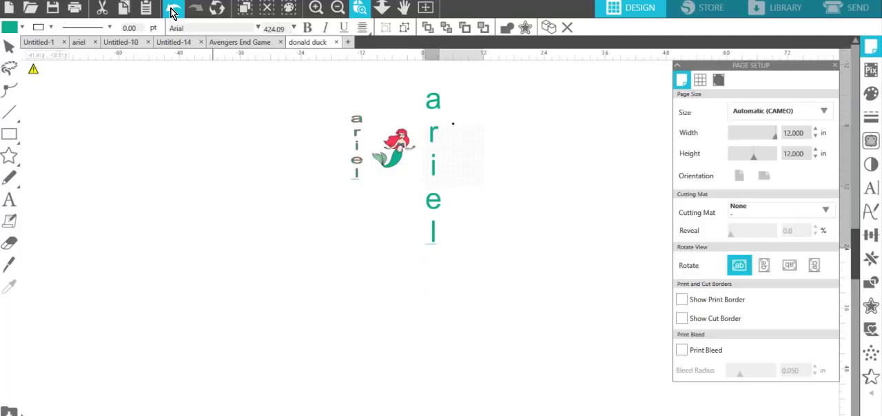
left_click(172, 13)
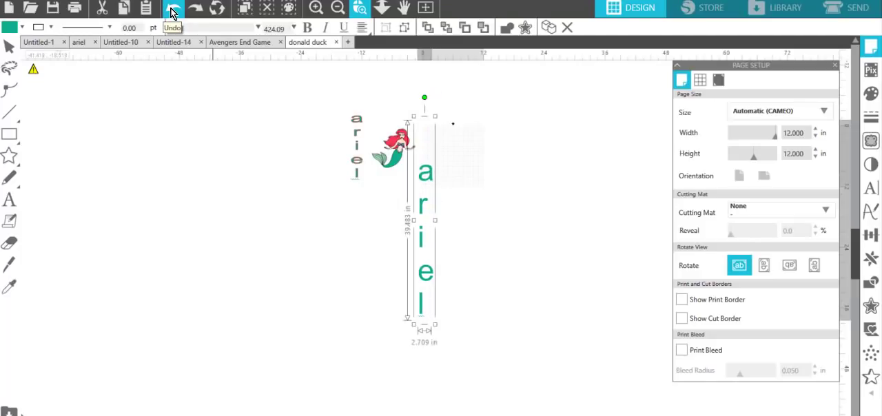
left_click(172, 13)
left_click(174, 14)
scroll(482, 196, "up", 3)
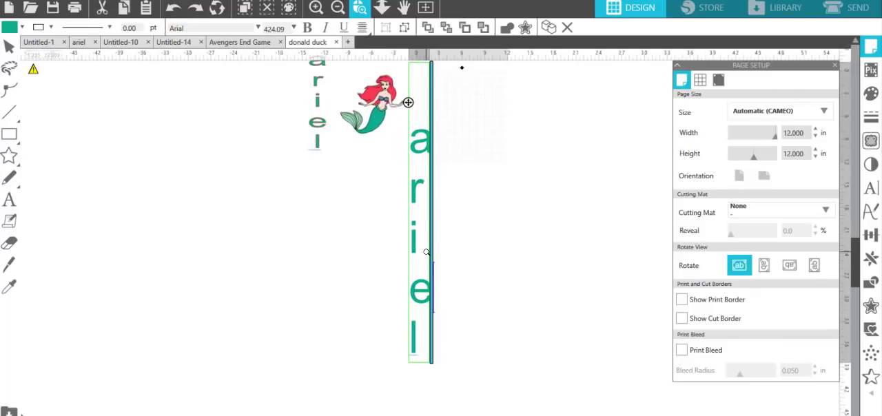
scroll(429, 249, "up", 2)
scroll(427, 251, "up", 4)
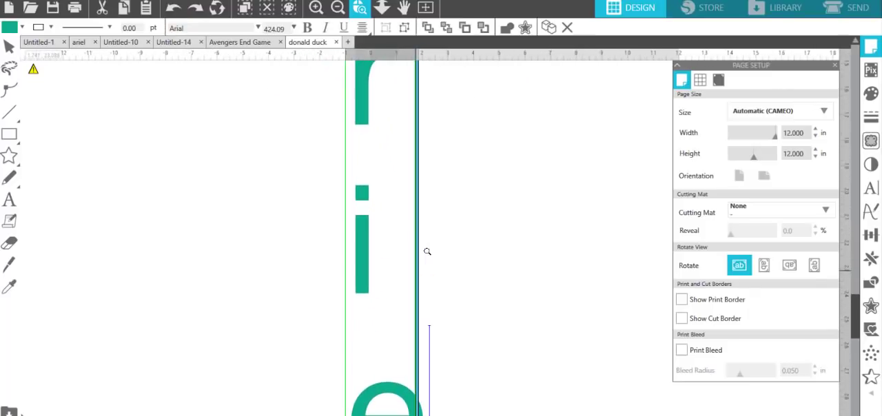
scroll(427, 252, "up", 5)
left_click_drag(416, 252, 632, 251)
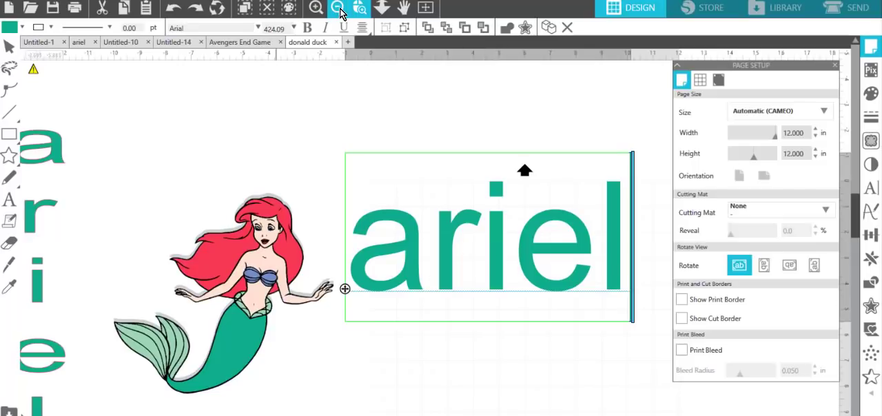
Step: Narrow the horizontal "ariel" text frame to about one letter wide so the letters stack vertically
left_click(339, 8)
left_click(339, 8)
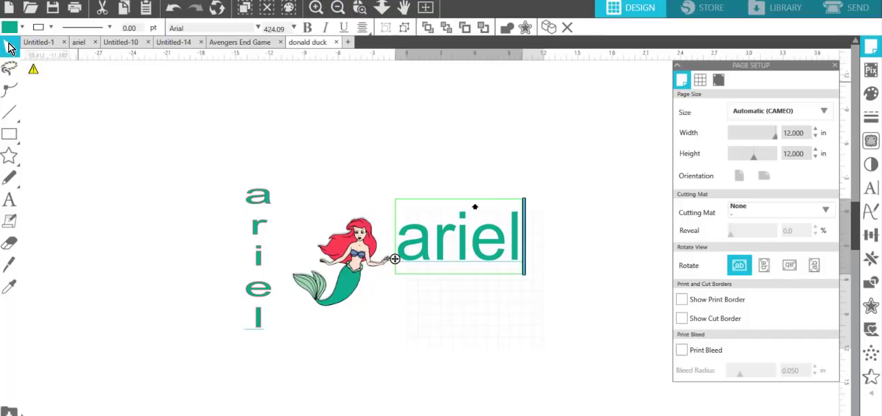
left_click(525, 224)
double_click(513, 227)
key("Return")
left_click_drag(506, 224, 430, 236)
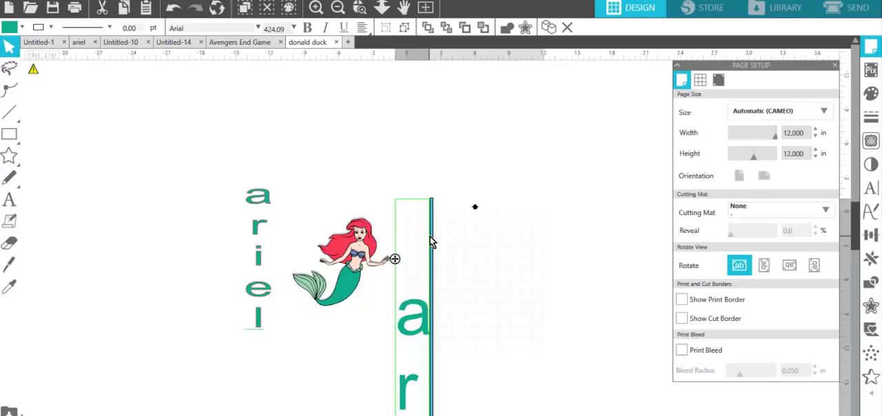
left_click(537, 259)
Step: Center-justify the letters of the large stacked "ariel" text
scroll(596, 232, "down", 1)
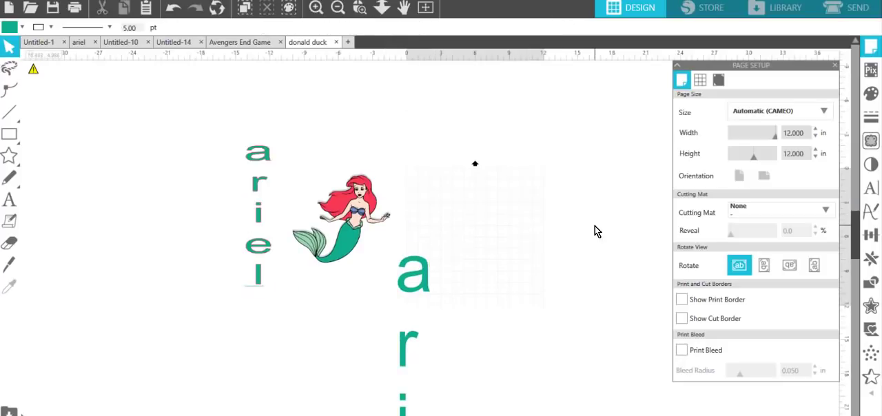
scroll(597, 231, "down", 3)
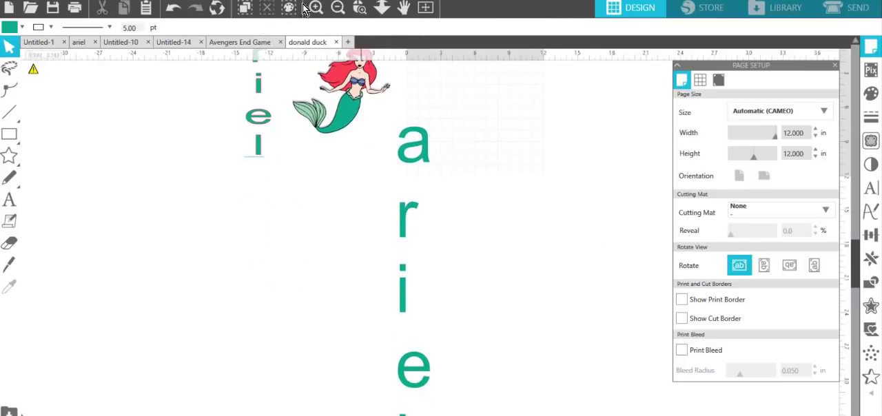
left_click(338, 8)
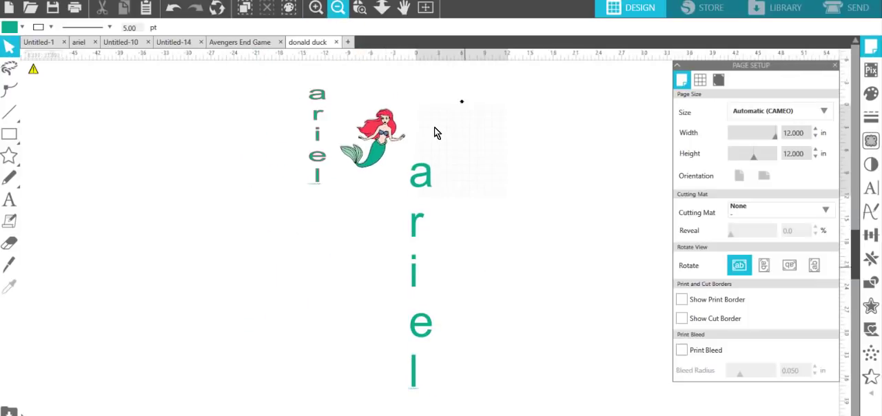
left_click(403, 349)
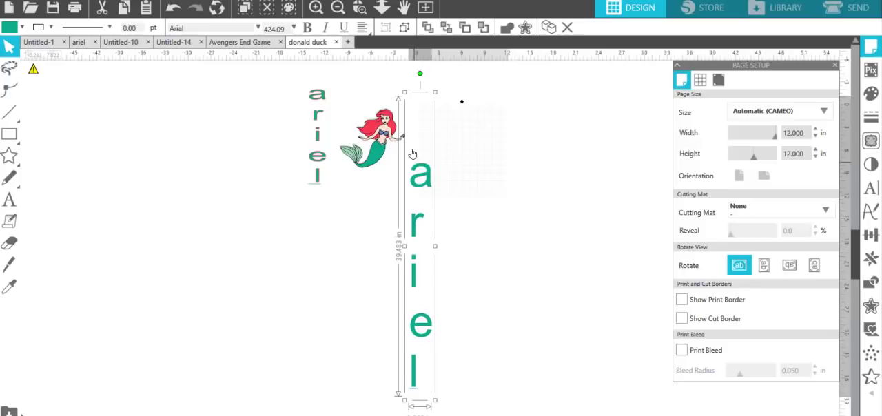
left_click(362, 28)
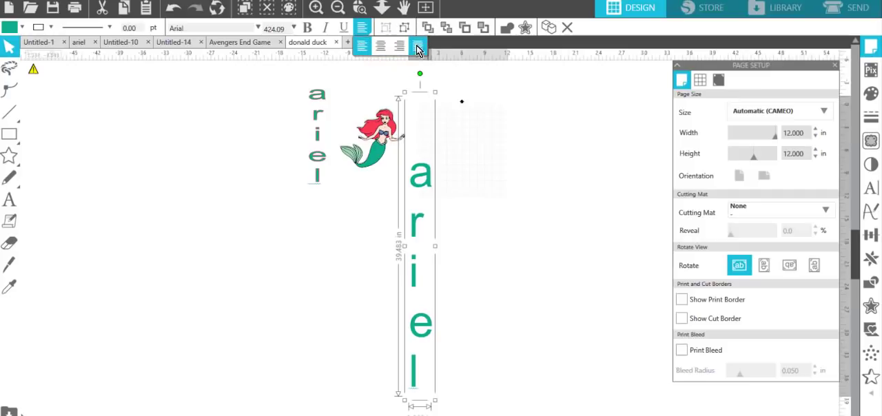
left_click(381, 49)
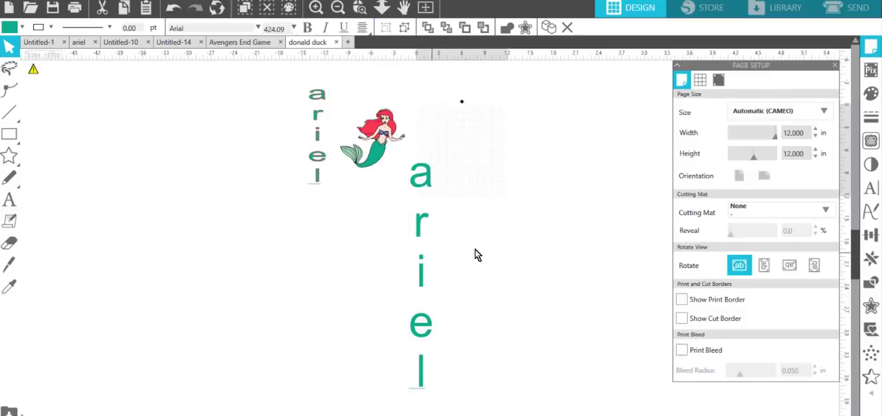
left_click(366, 328)
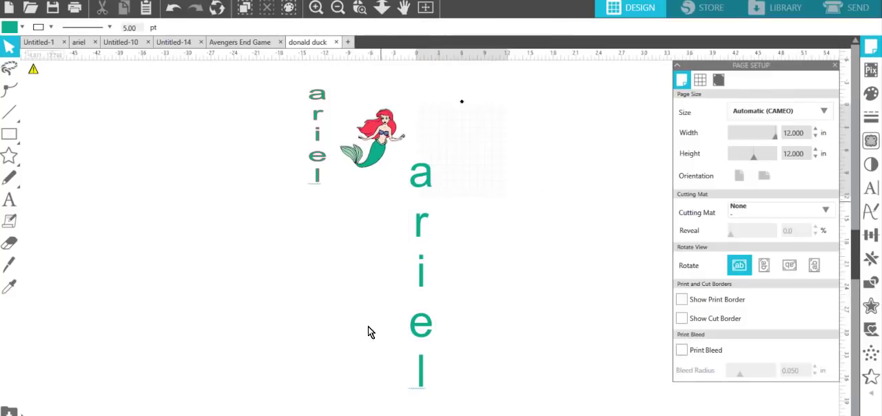
Step: Fill the large stacked "ariel" text with the red sampled from the mermaid's hair and make it bold
left_click(421, 363)
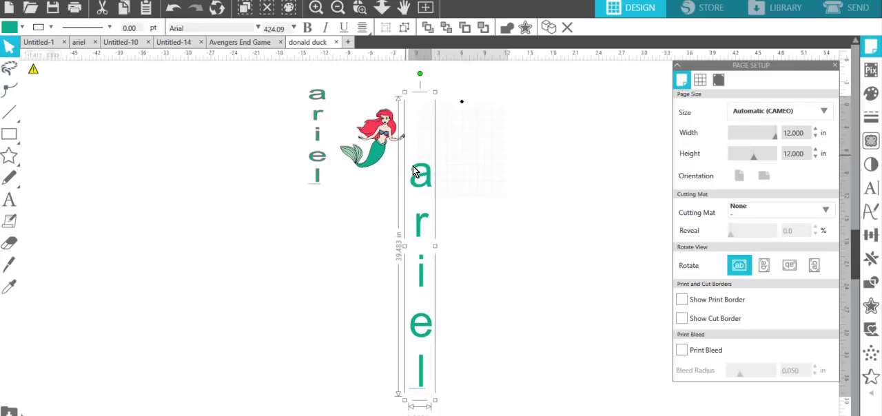
left_click(8, 28)
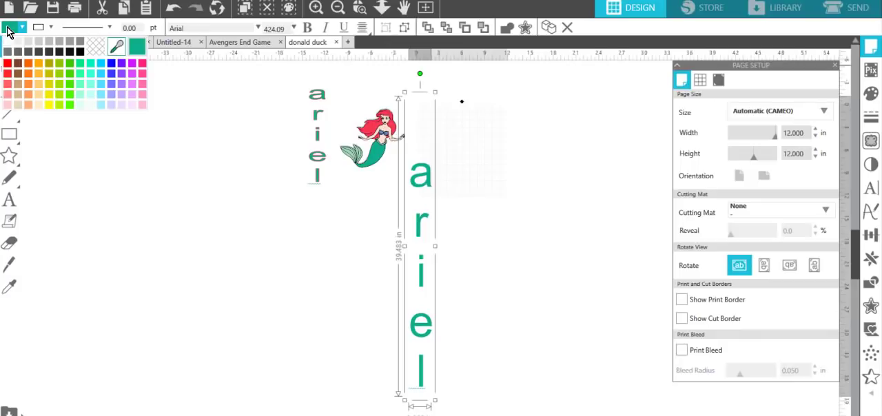
left_click(116, 47)
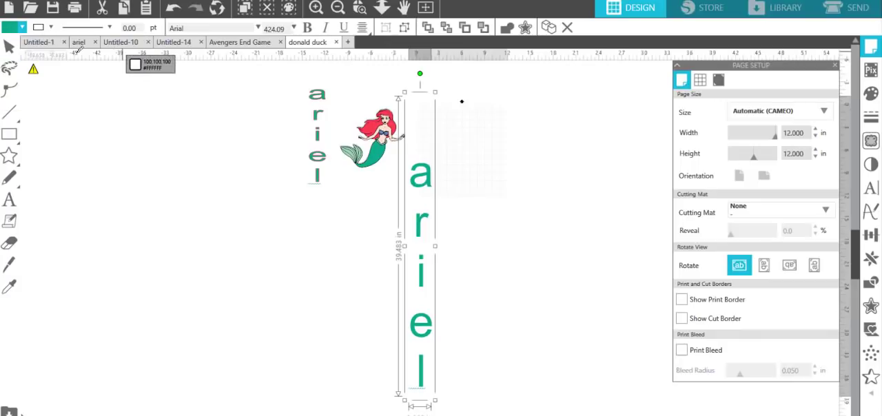
left_click(378, 135)
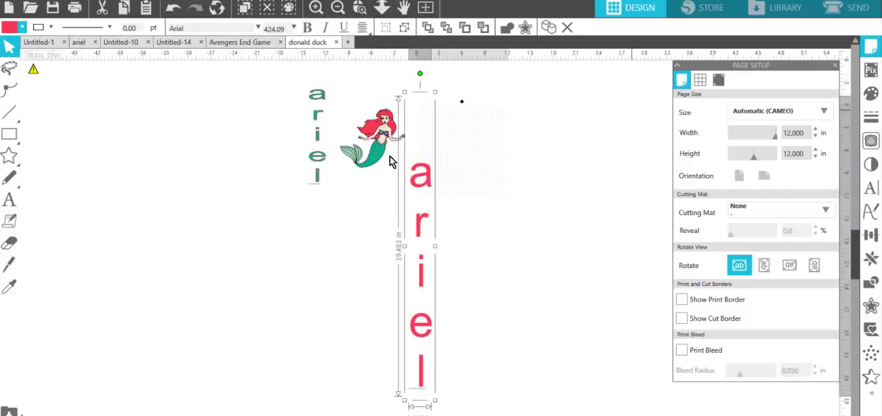
left_click(308, 27)
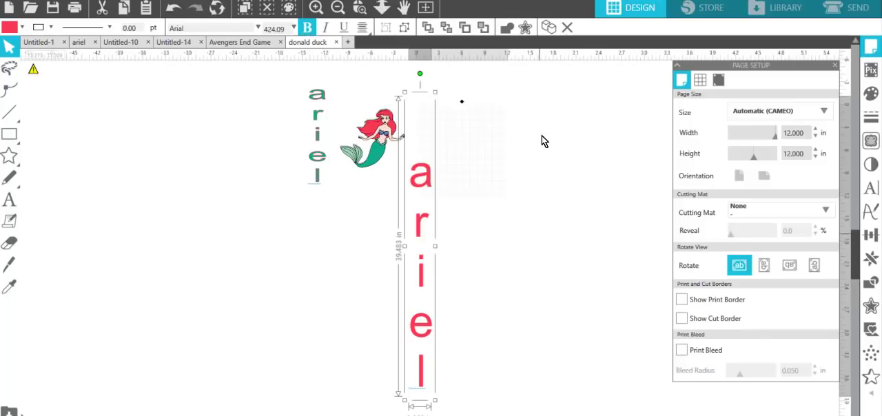